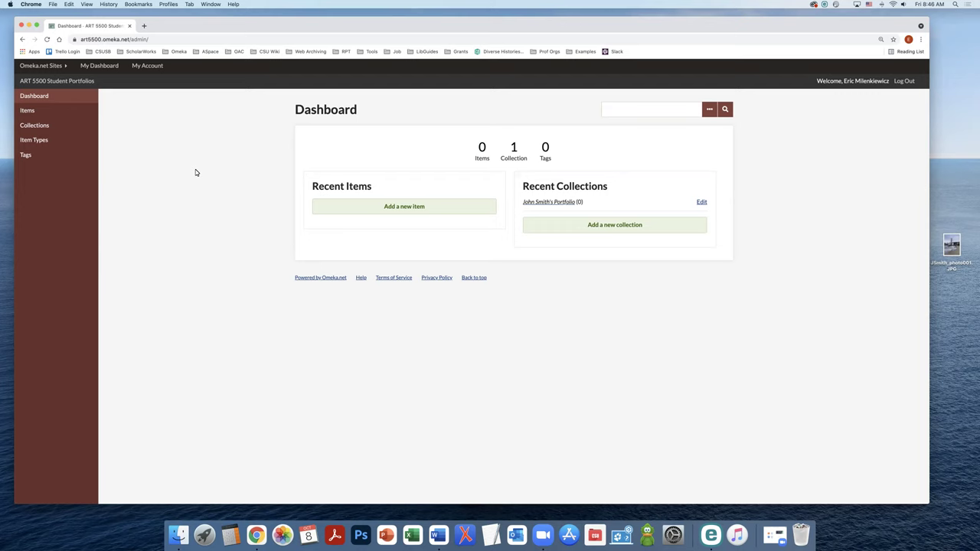
Step: Start a new item and fill its Creator field with "Artist:" and the artist's full name as bold HTML text
left_click(29, 111)
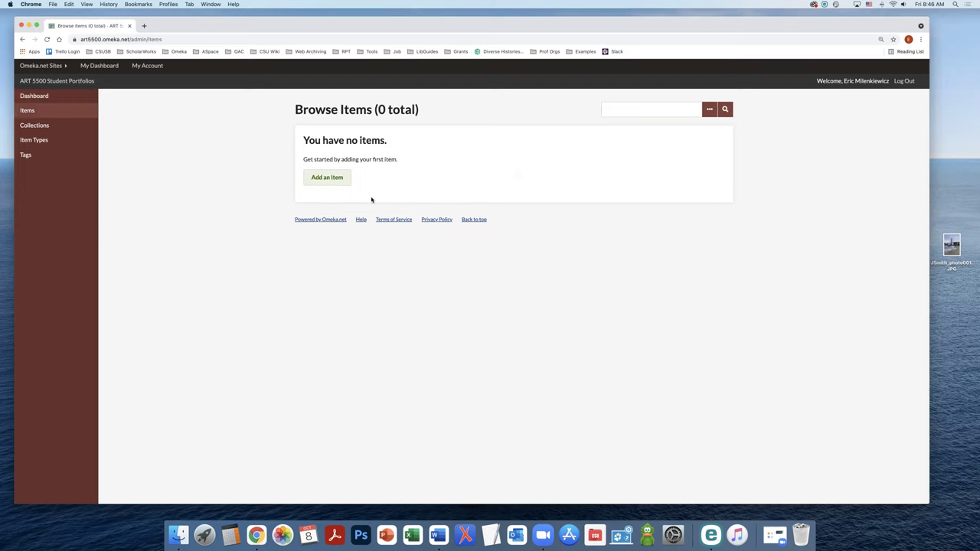
left_click(333, 180)
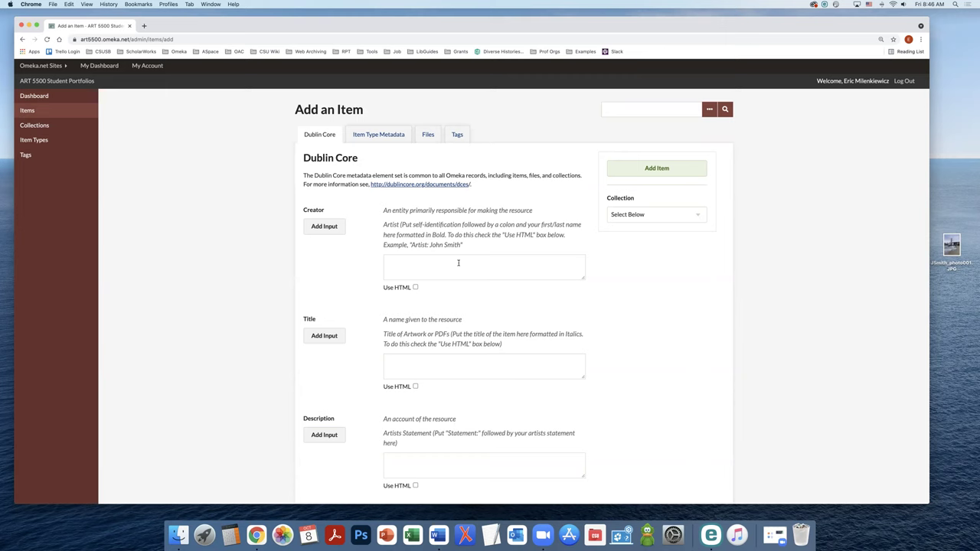
left_click(415, 287)
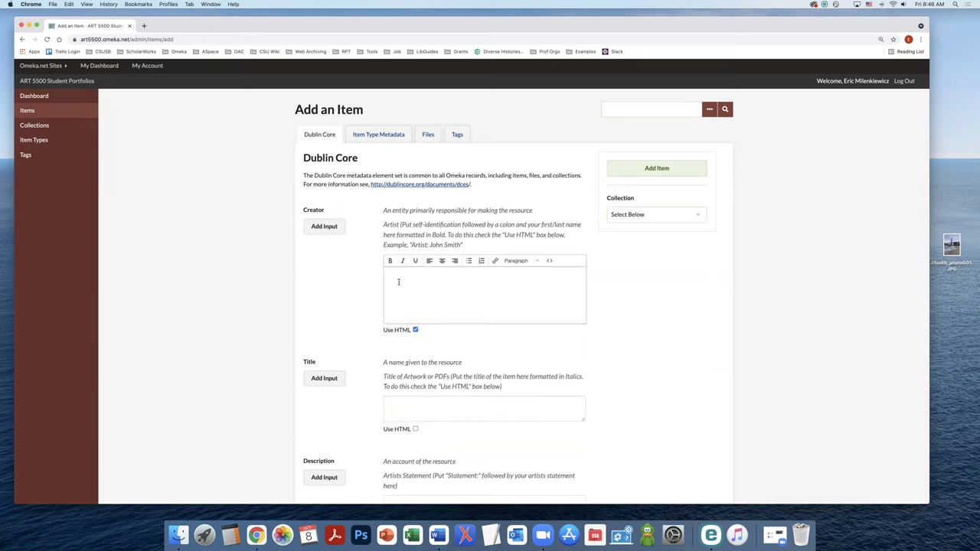
left_click(391, 261)
type("Artist: John Smith")
Step: Enter "Photograph of San Francisco" as the item's Title, using HTML with italic formatting
scroll(401, 402, "down", 1)
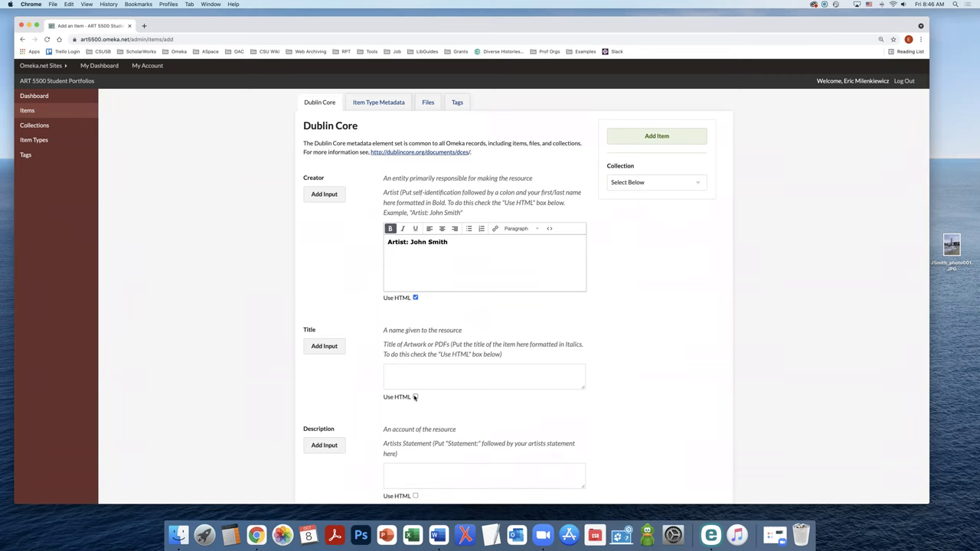
left_click(415, 398)
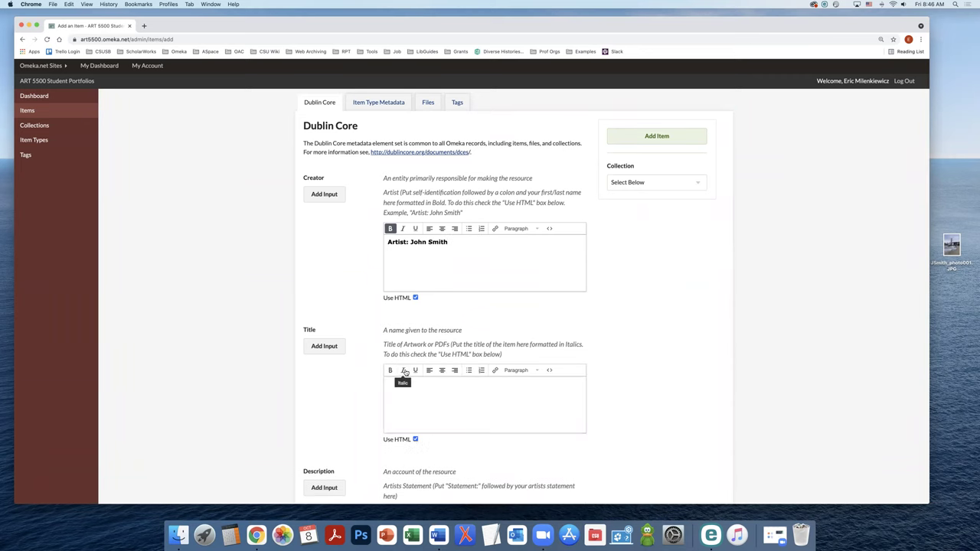
left_click(404, 370)
type("Photograph of San F")
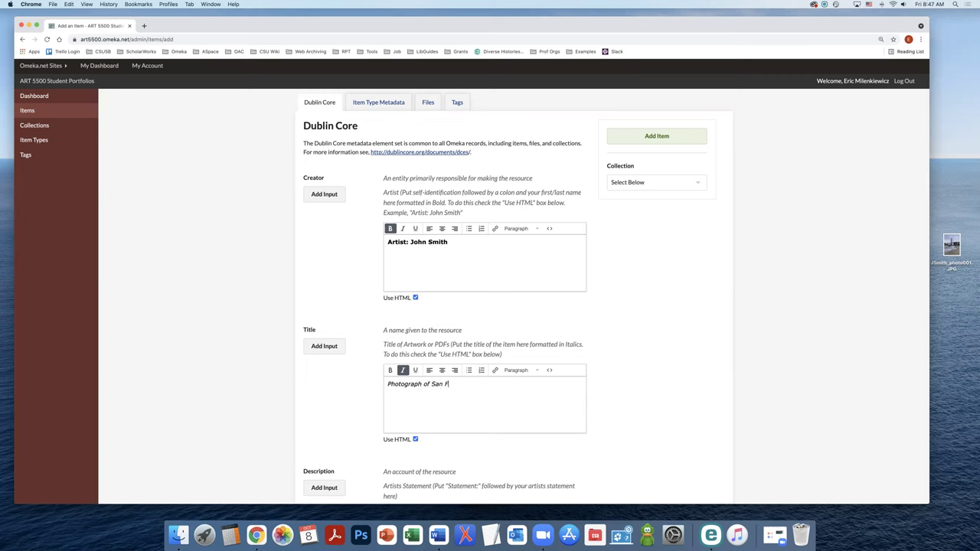
type("rancisco")
Step: Review the remaining Dublin Core fields below the Title, including Description, Mediator, Is Part Of and Rights
scroll(401, 399, "down", 1)
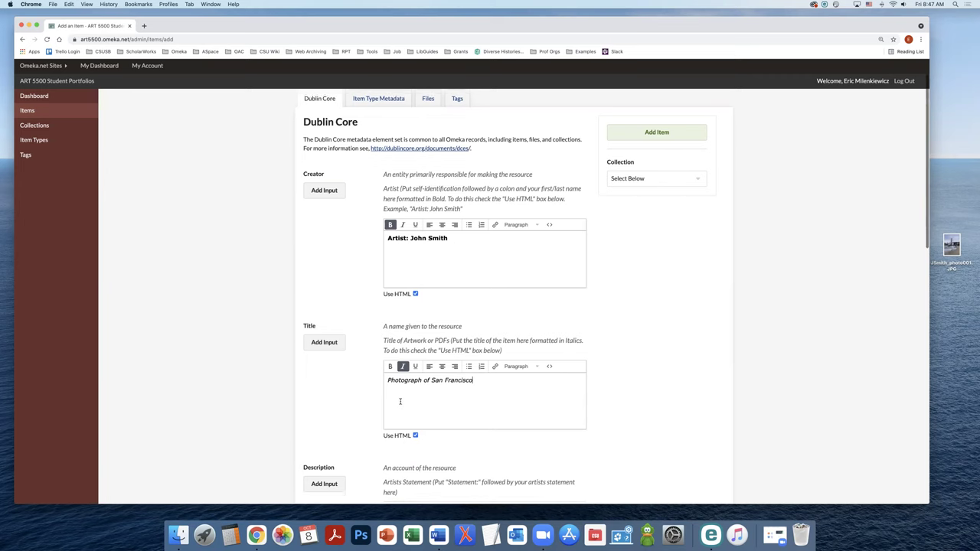
scroll(405, 397, "down", 1)
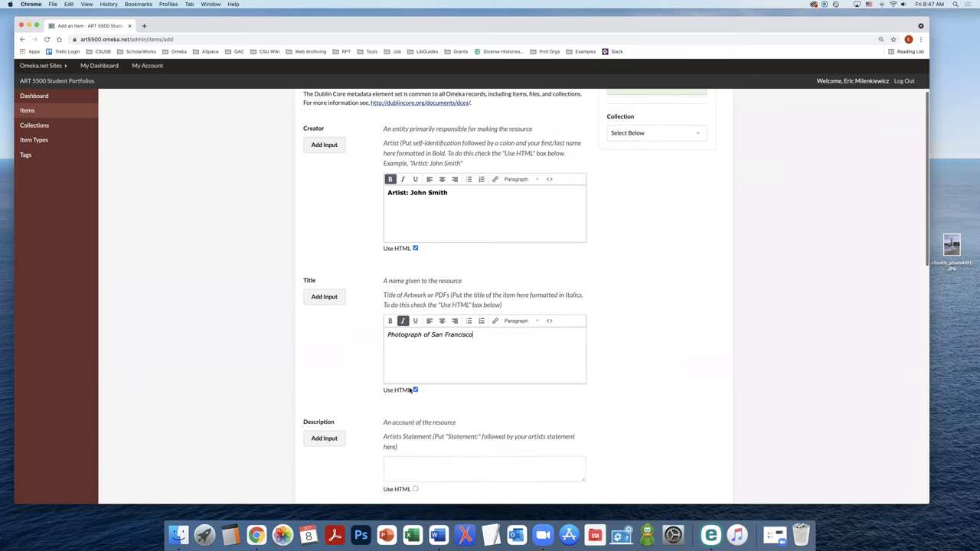
scroll(460, 368, "down", 5)
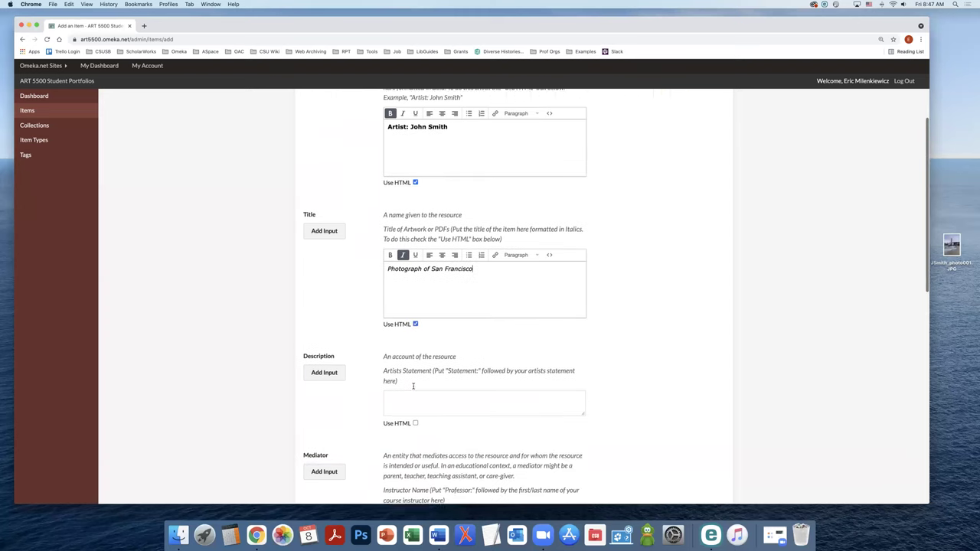
scroll(471, 352, "down", 7)
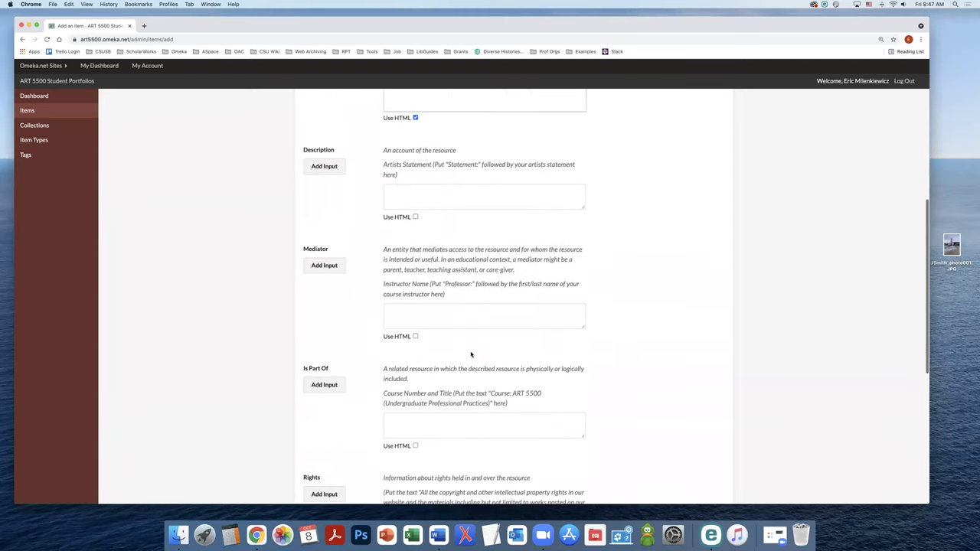
scroll(471, 355, "down", 3)
scroll(471, 355, "up", 15)
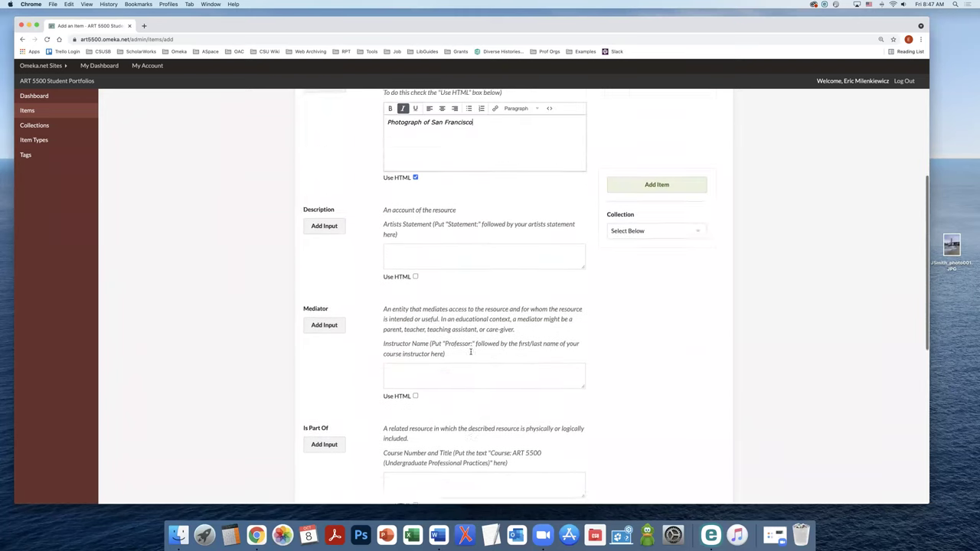
scroll(471, 354, "up", 1)
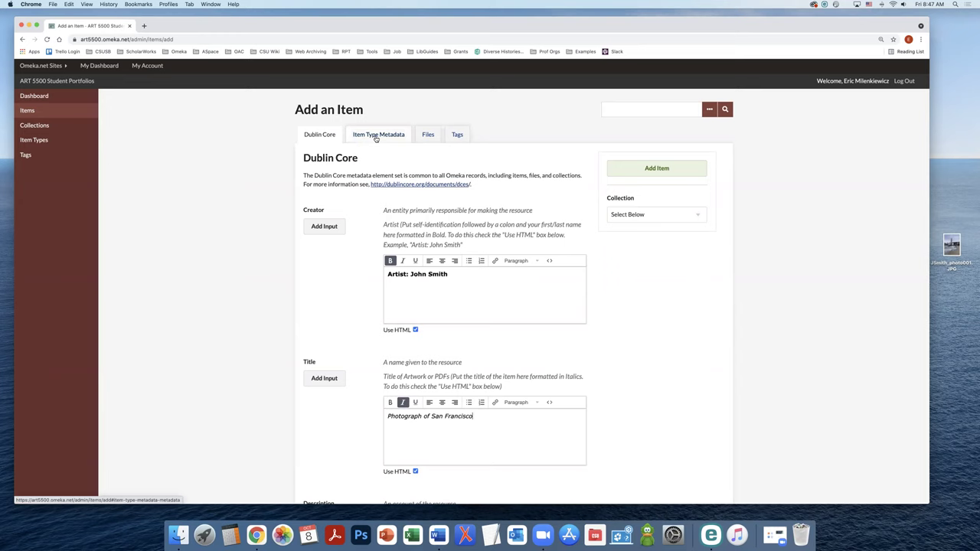
Step: Set the item type to Artwork in the Item Type Metadata
left_click(375, 138)
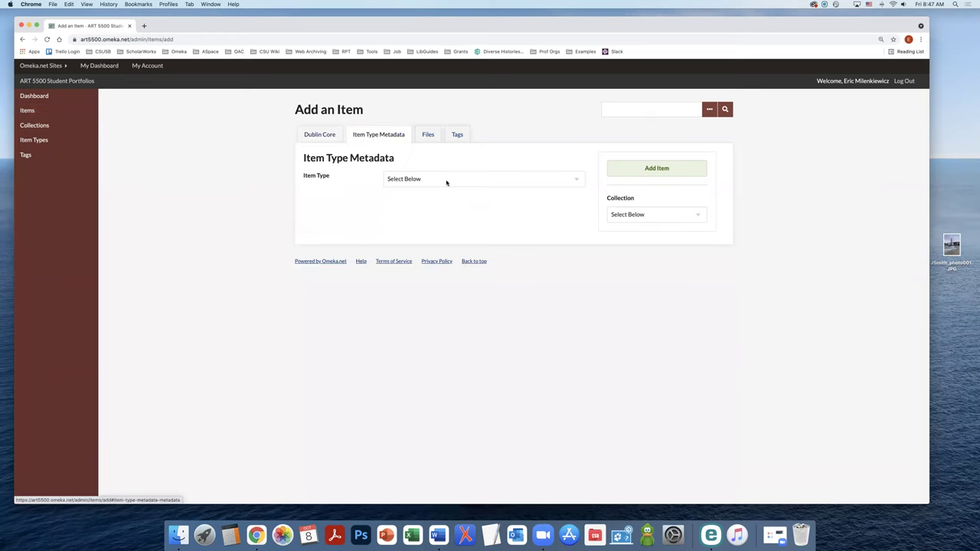
left_click(575, 181)
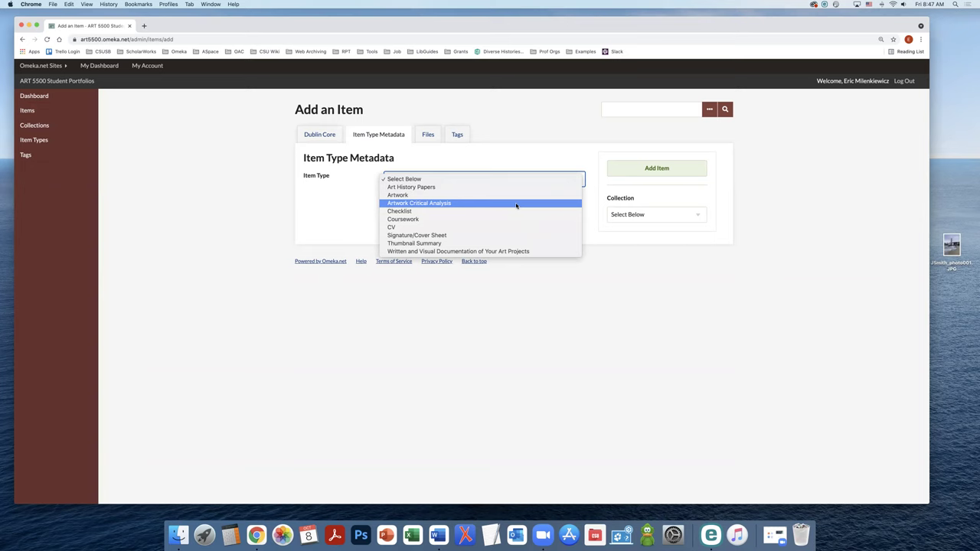
left_click(432, 196)
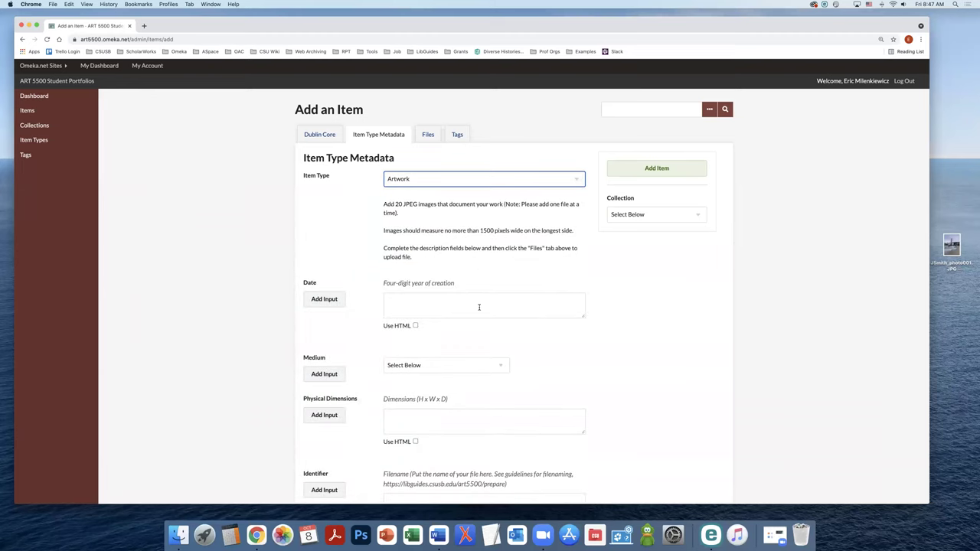
Step: Enter 2021 as the artwork's Date and choose "photographs" as its Medium
scroll(479, 307, "down", 1)
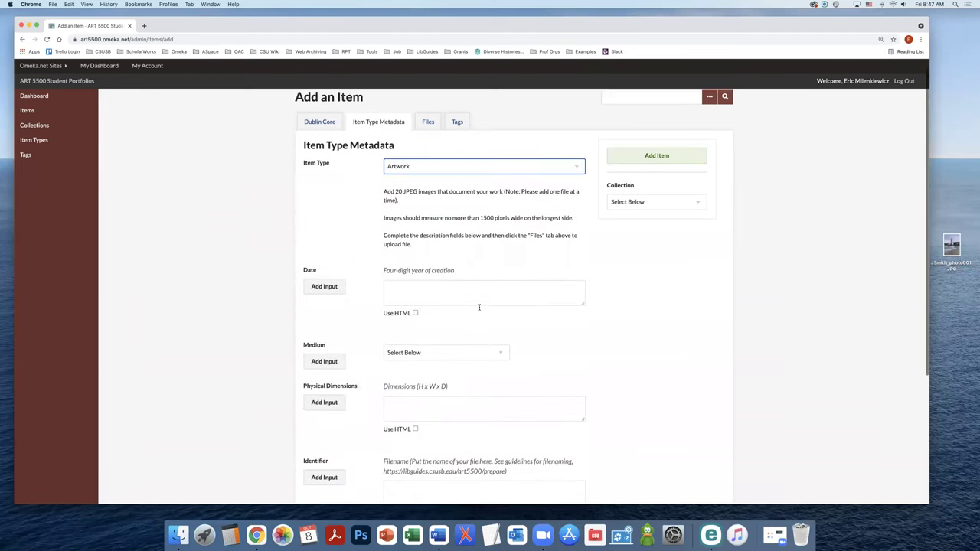
left_click(404, 275)
type("2021")
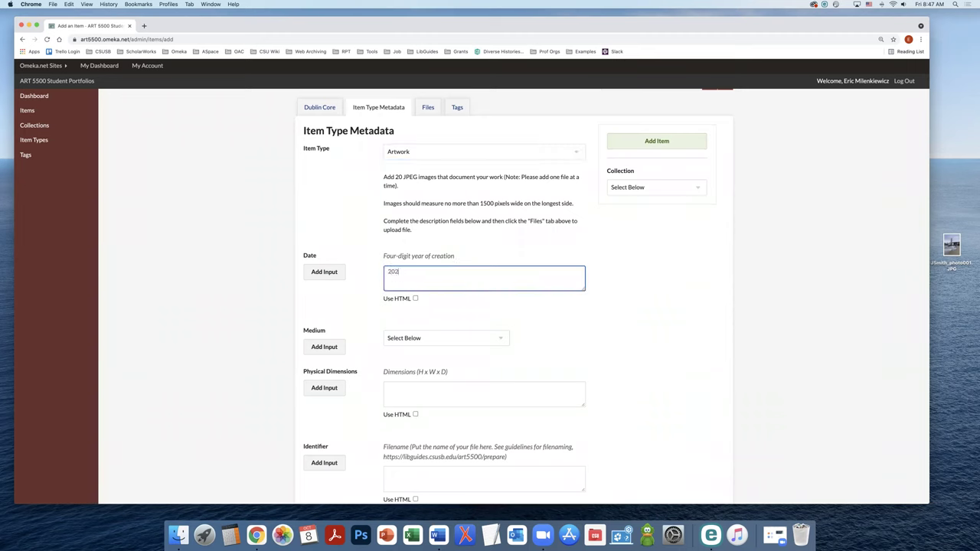
left_click(502, 341)
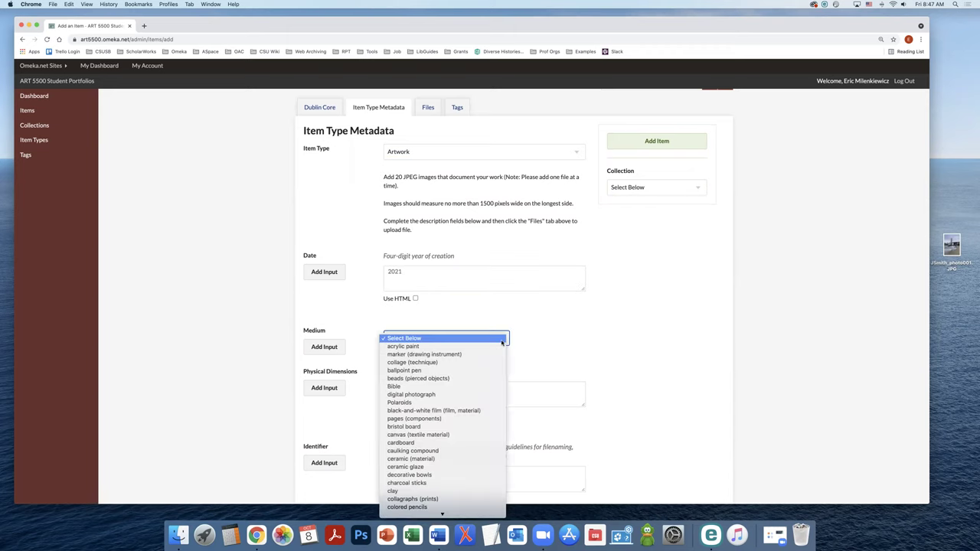
scroll(470, 399, "down", 5)
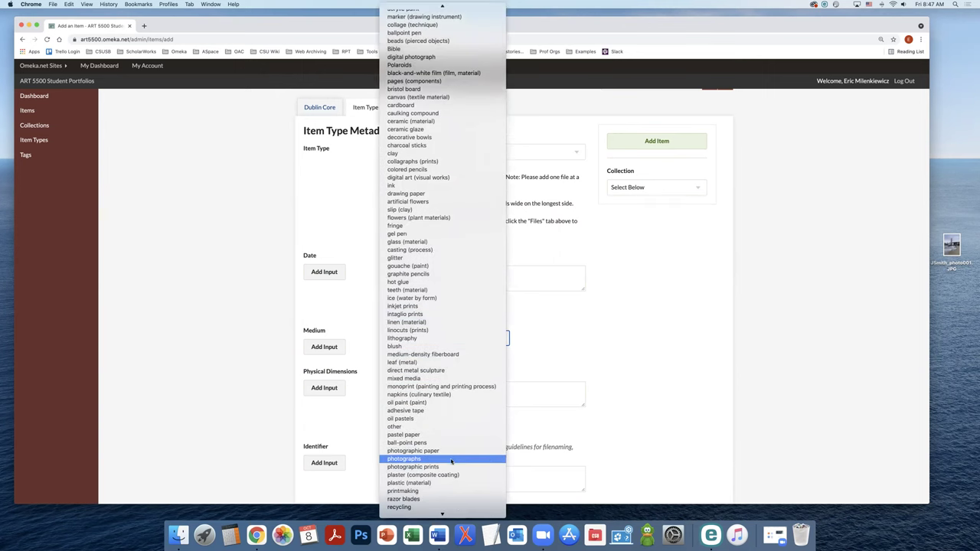
left_click(451, 459)
Step: Enter 5 x 7 as the artwork's Physical Dimensions
scroll(410, 363, "down", 2)
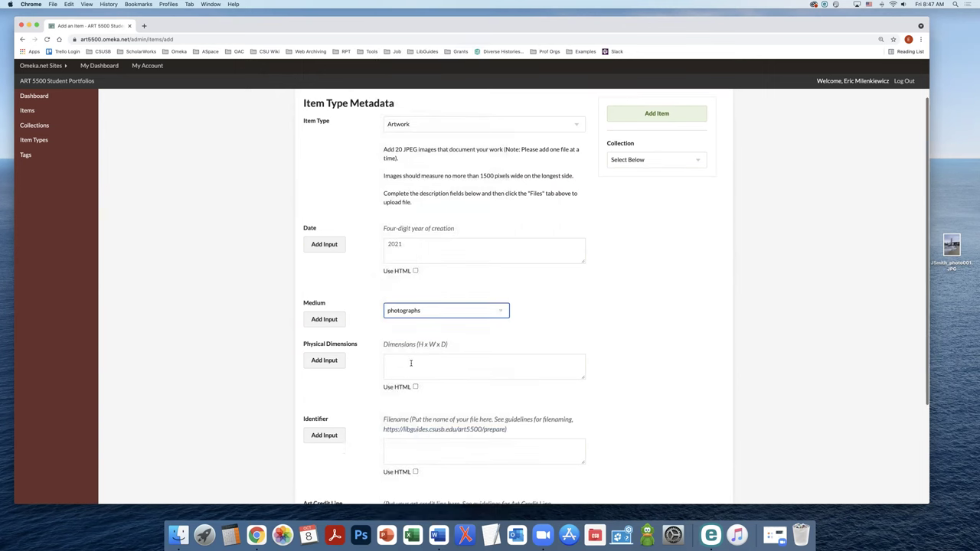
scroll(410, 363, "down", 2)
left_click(394, 325)
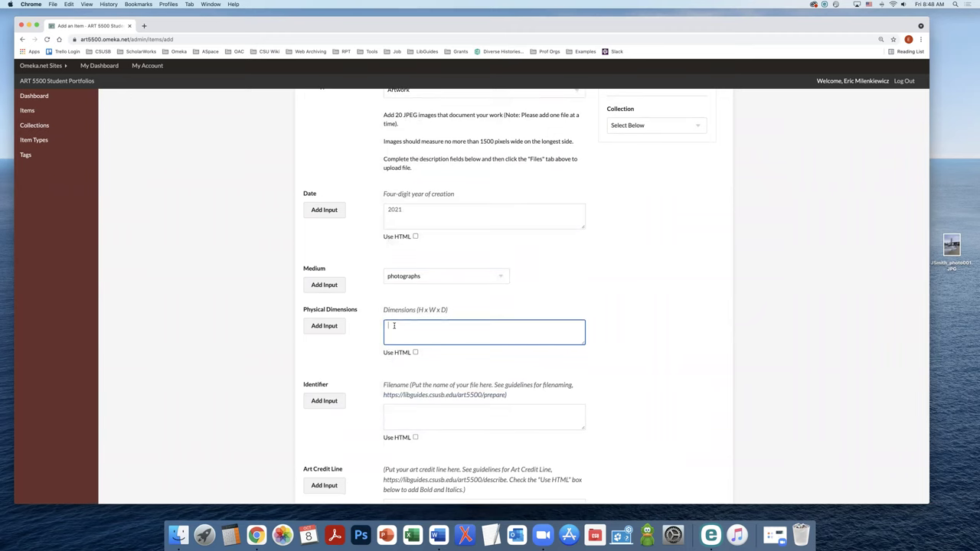
type("5 x 7")
Step: Highlight the file-naming guidelines address and enter the filename JSmith_photo001 as the Identifier
scroll(431, 378, "down", 3)
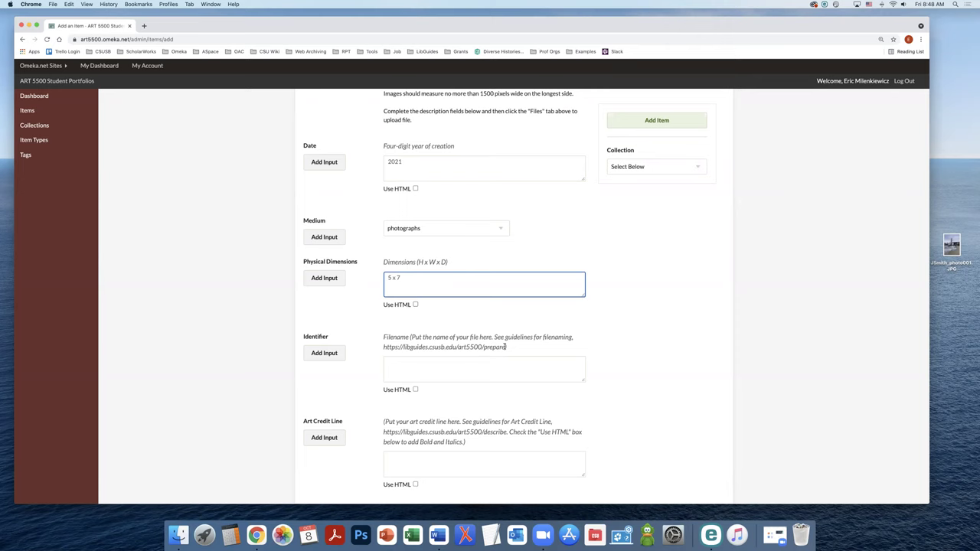
left_click_drag(505, 347, 382, 346)
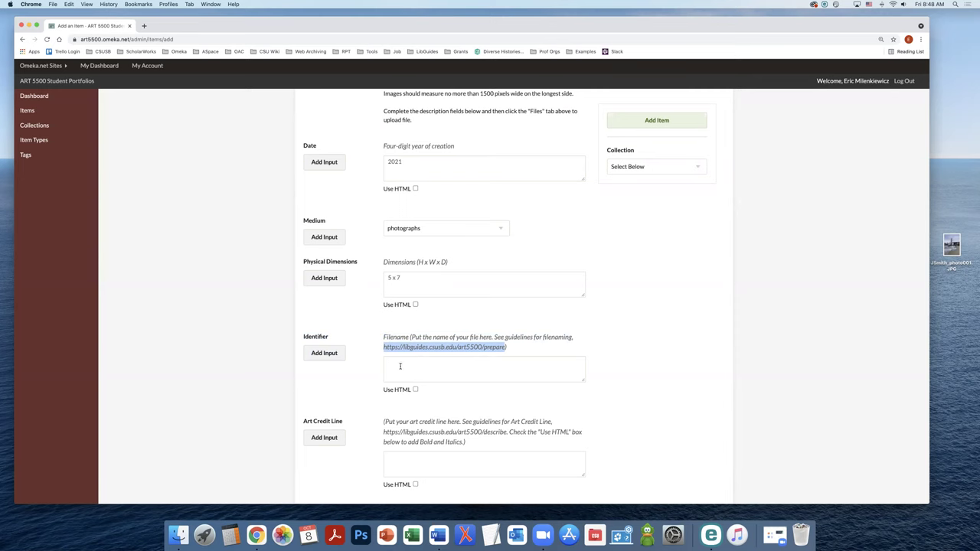
left_click(399, 367)
type("JSmith")
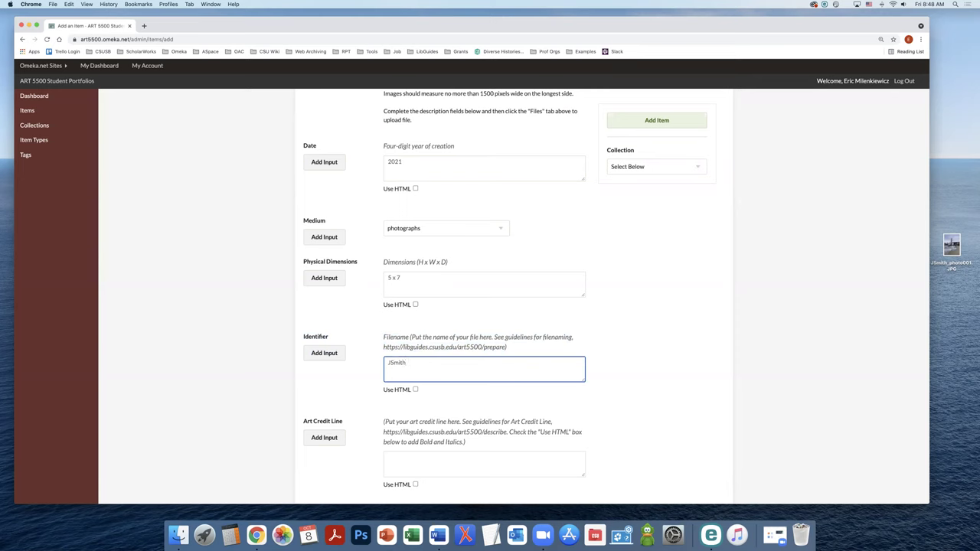
key("super+a")
type("_photo001")
Step: Enable HTML for the Art Credit Line and enter the artist's full name in bold as its first line
scroll(431, 371, "down", 1)
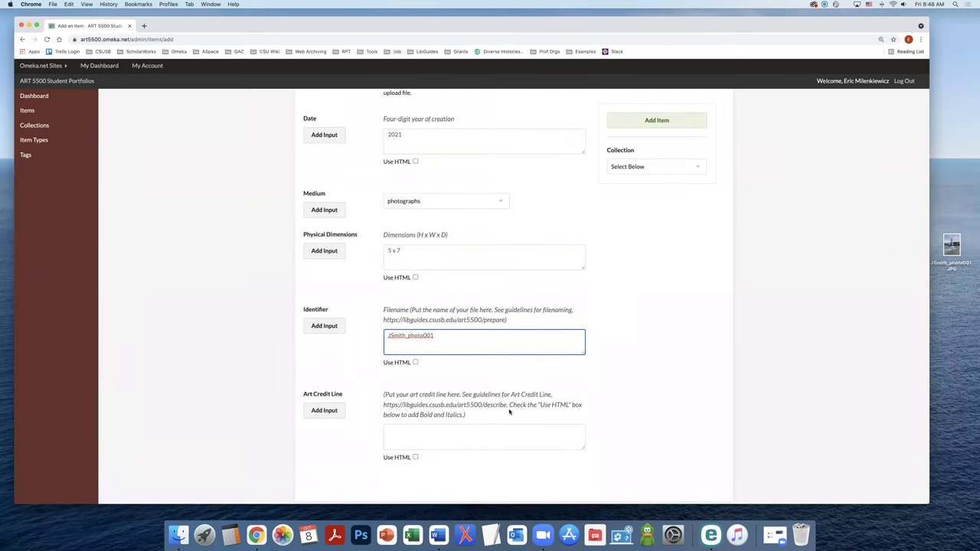
left_click(415, 457)
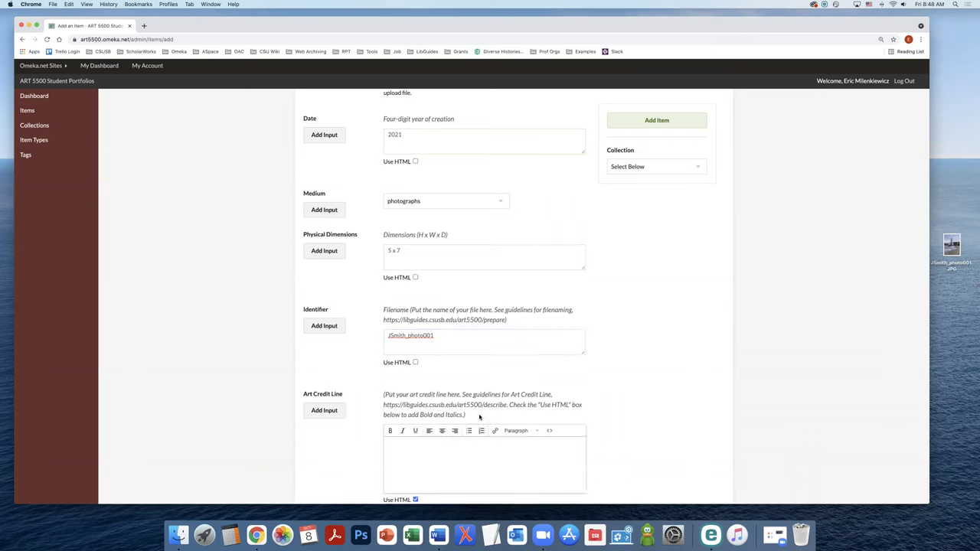
left_click_drag(506, 404, 384, 405)
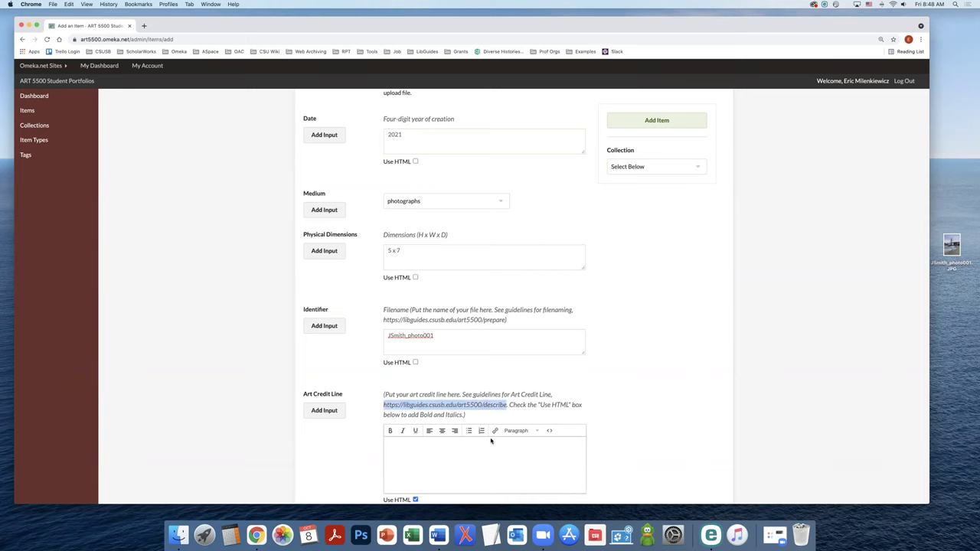
scroll(477, 437, "down", 1)
left_click(406, 418)
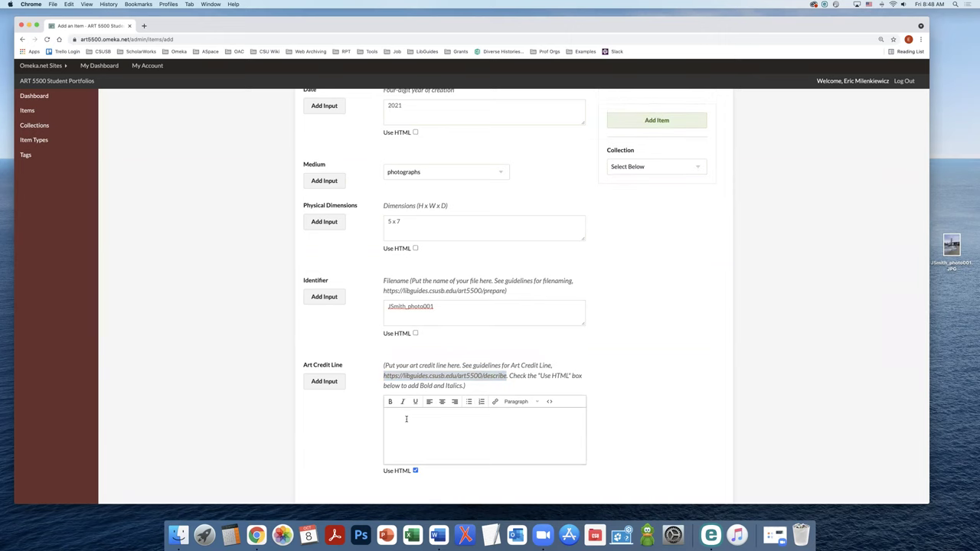
type("John Smith")
left_click_drag(420, 414, 386, 415)
left_click(389, 402)
left_click(428, 415)
Step: Add "San Francisco" as the second line of the Art Credit Line, in italics without bold
key("Return")
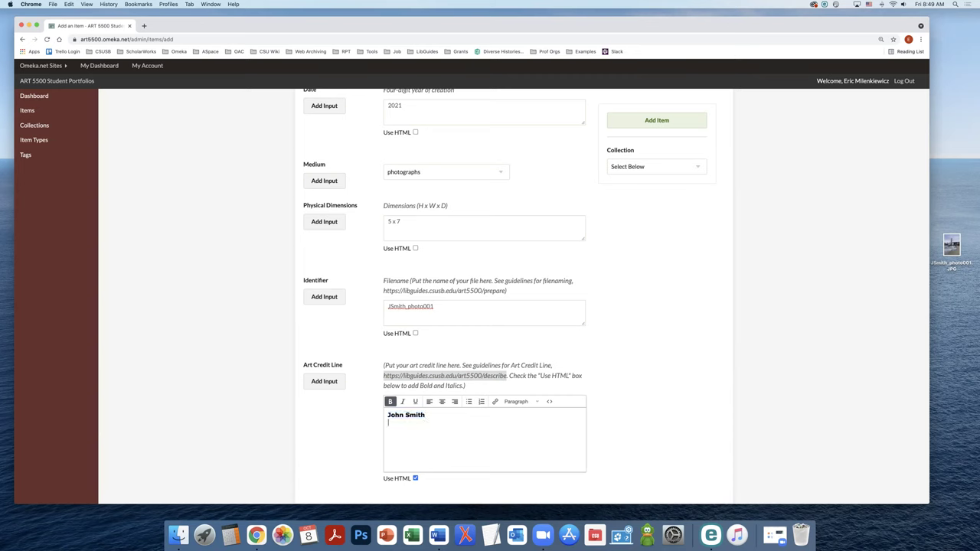
type("San Francisco")
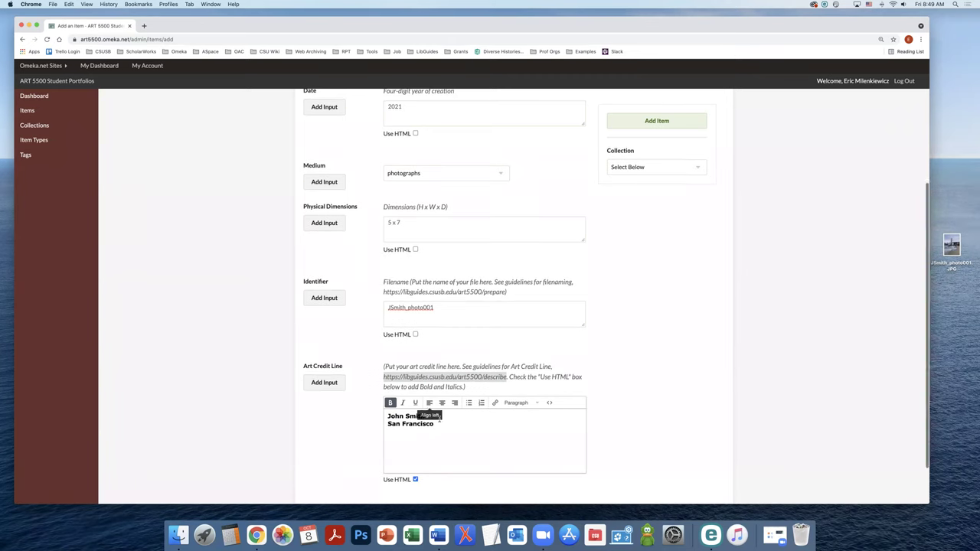
triple_click(395, 426)
left_click(389, 403)
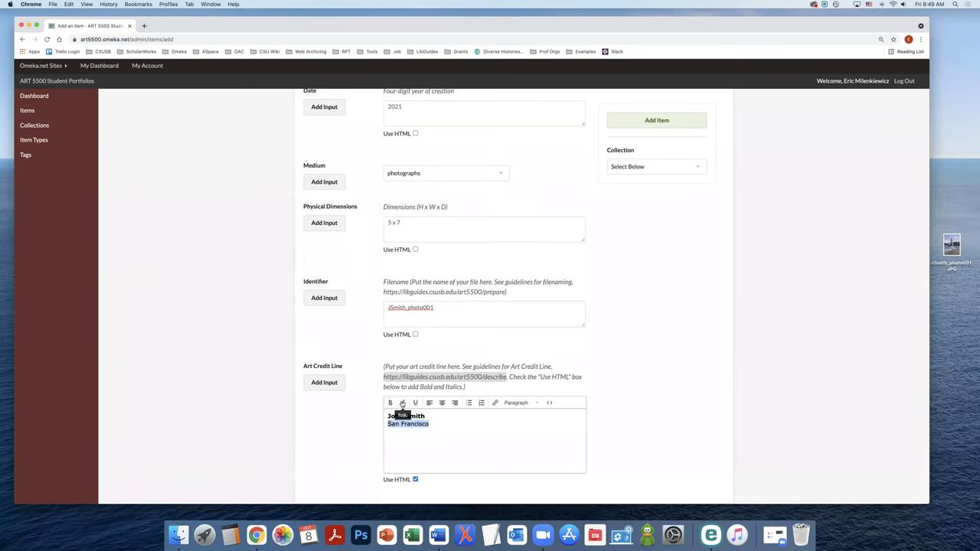
left_click(403, 403)
left_click(432, 424)
Step: Complete the Art Credit Line with the separate plain lines "2021", "Photograph" and "5 x 7"
key("Return")
type("2021")
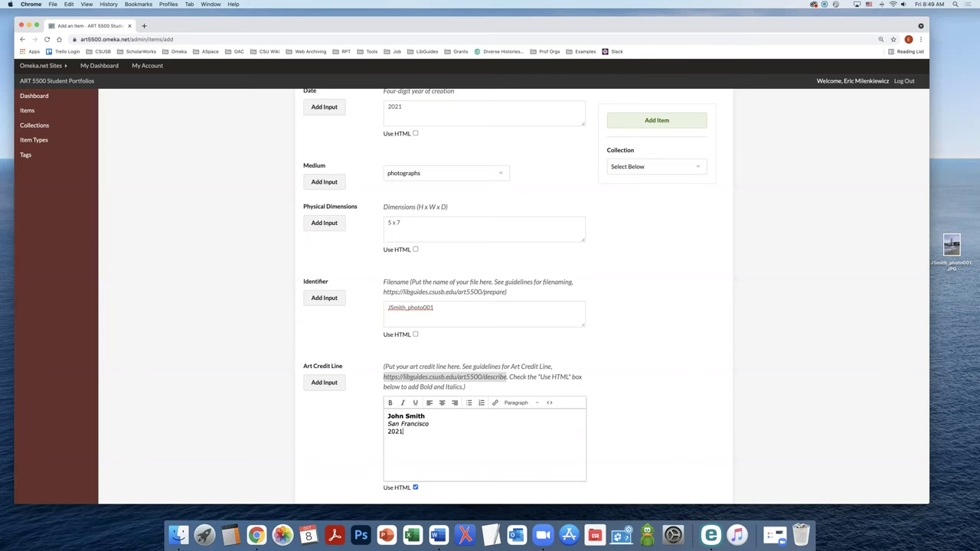
key("Return")
type("Photo")
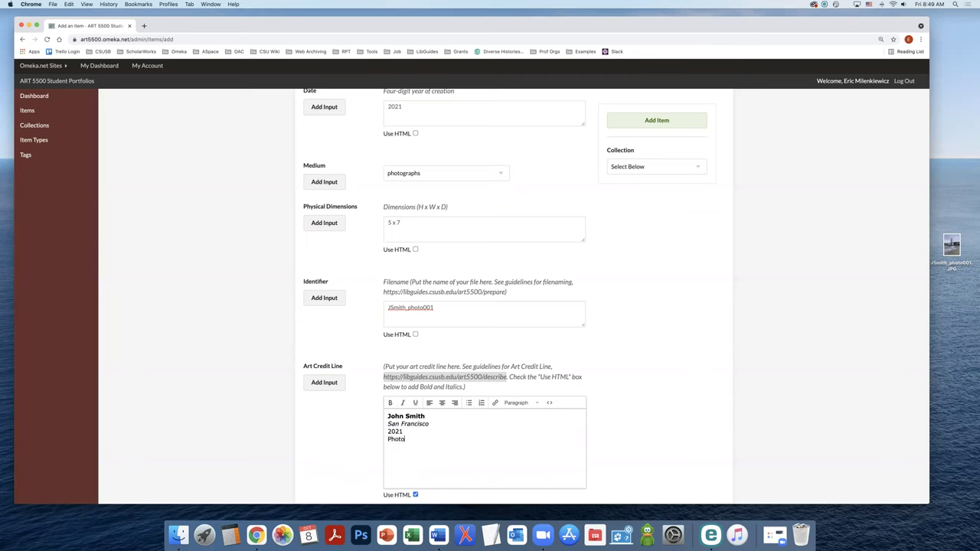
type("graph")
key("Return")
type("5")
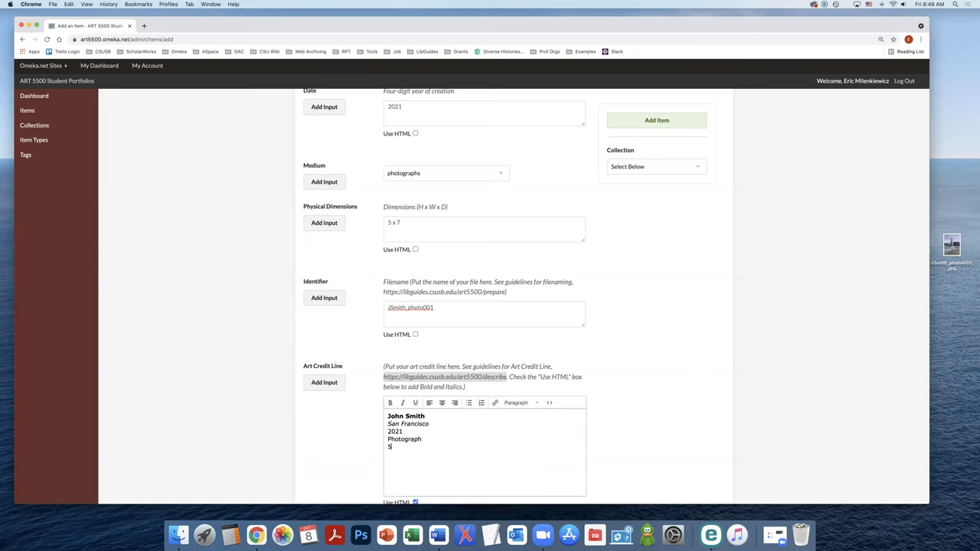
type(" x 7")
scroll(555, 336, "up", 5)
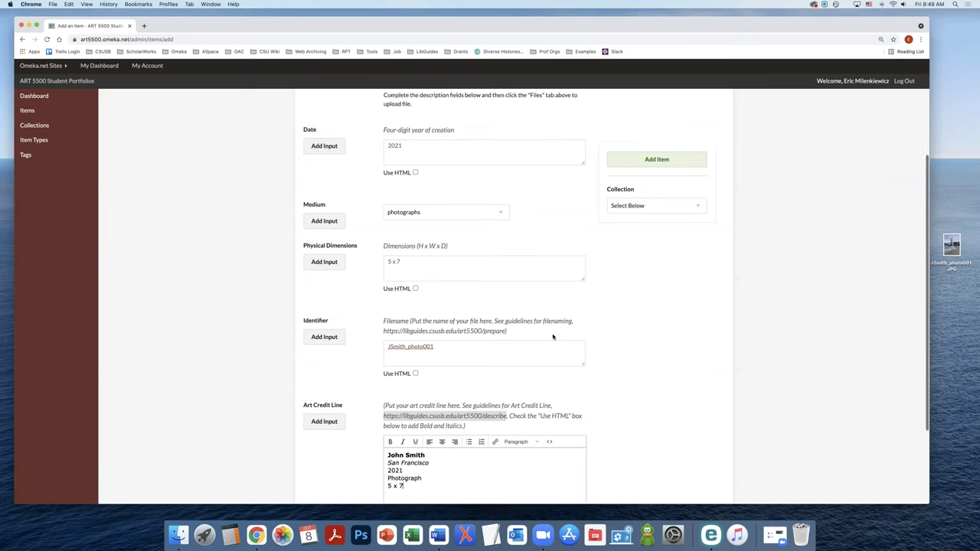
Step: Attach the image file JSmith_photo001.JPG from the Desktop to the new item
scroll(552, 333, "up", 4)
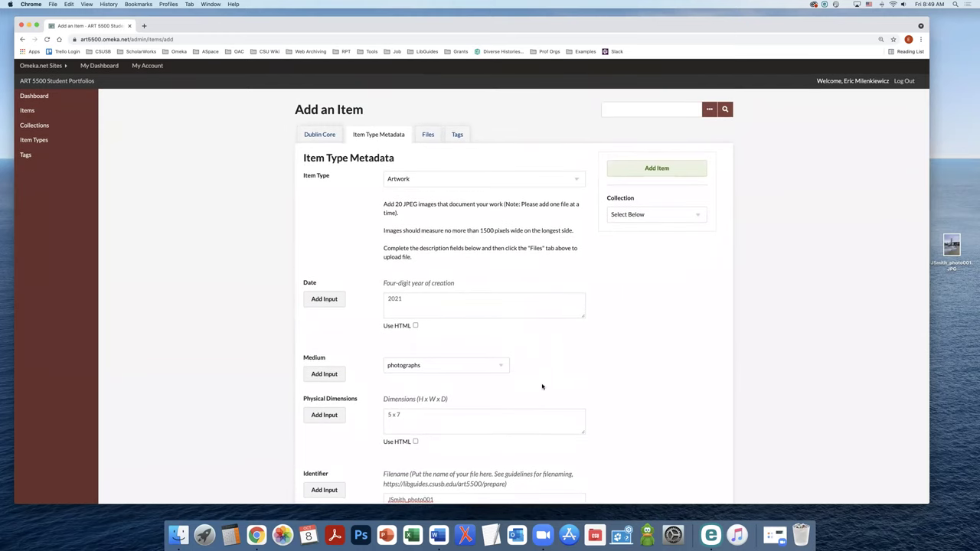
left_click(428, 136)
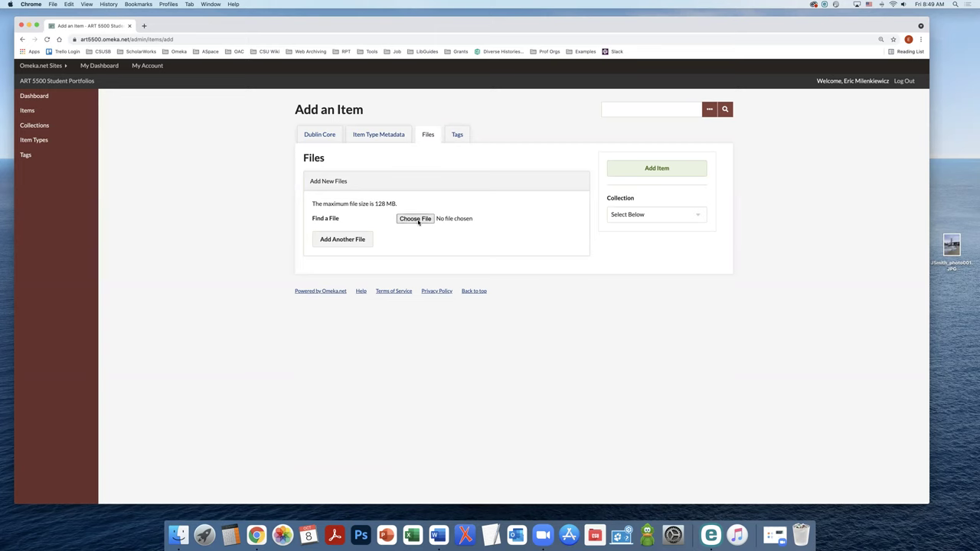
left_click(418, 220)
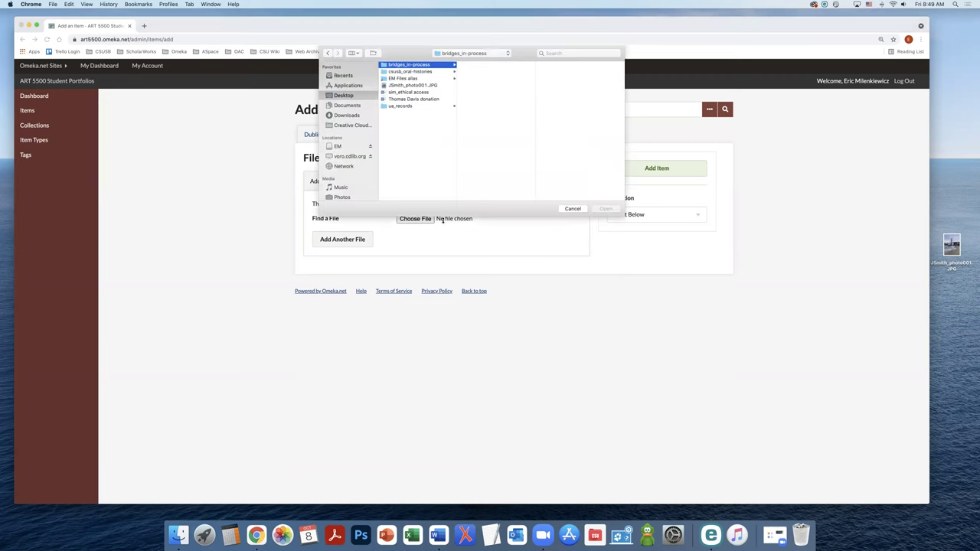
left_click(401, 86)
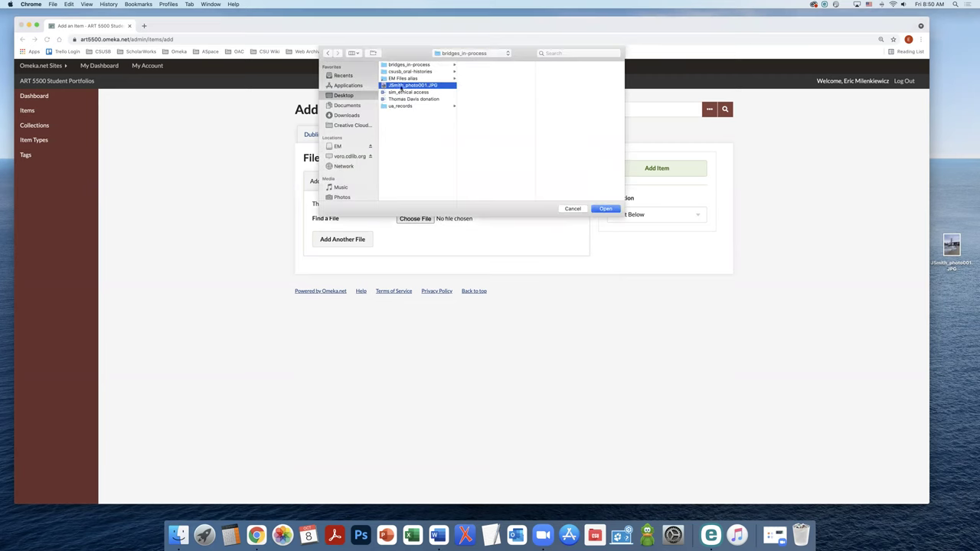
left_click(605, 209)
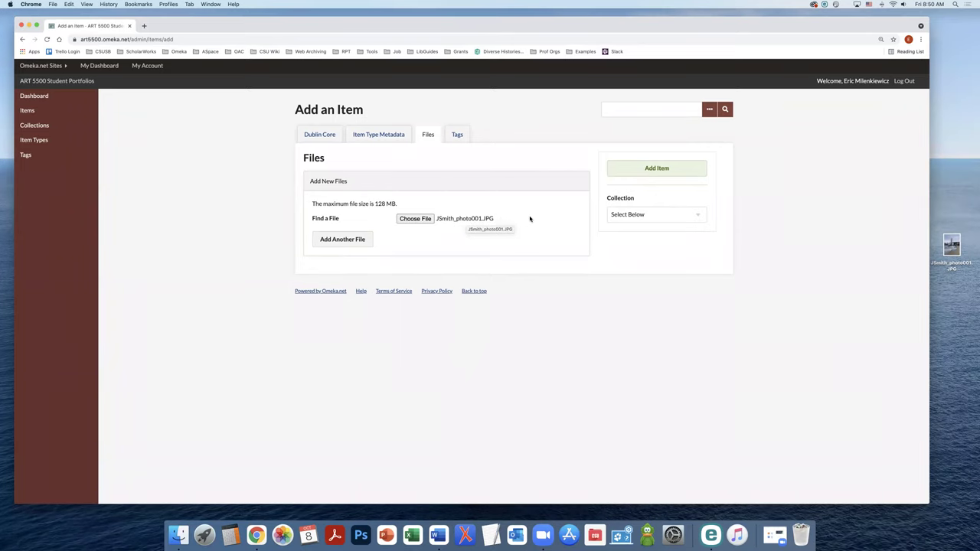
Step: Assign the new item to the student's portfolio collection and add it to the site
left_click(696, 216)
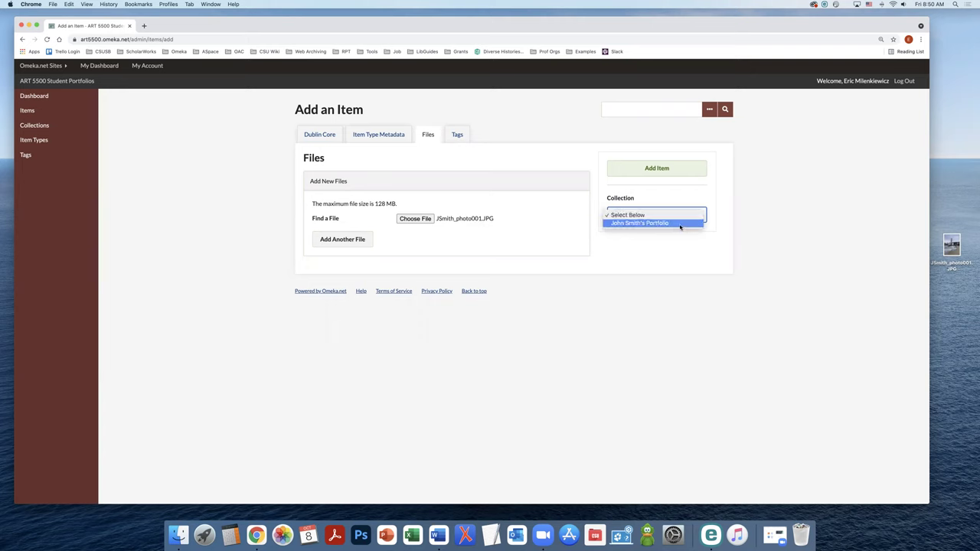
left_click(679, 226)
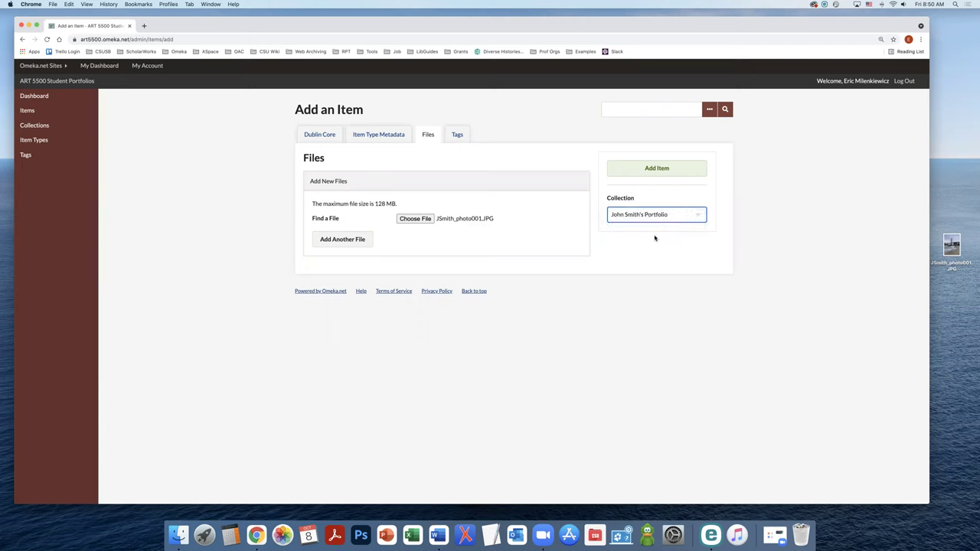
left_click(654, 170)
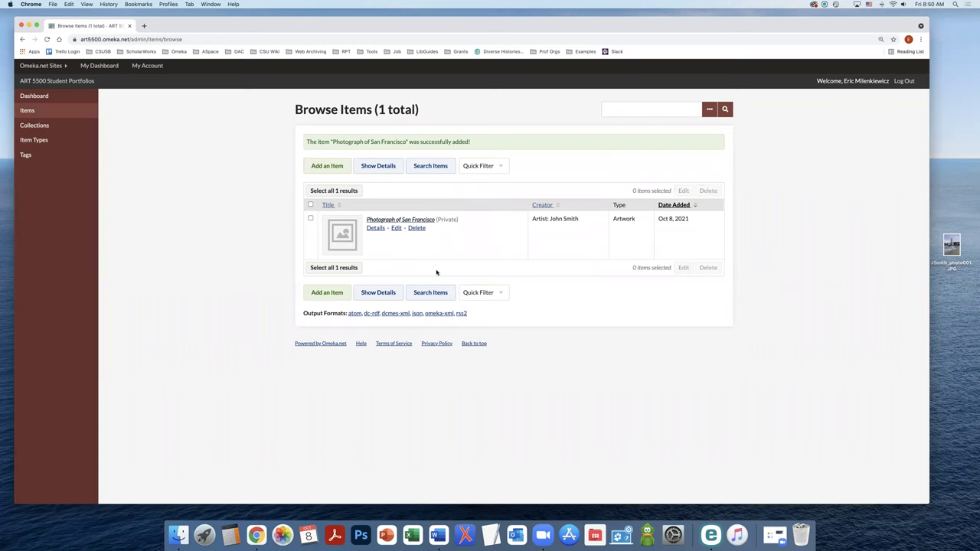
Step: Open the student's portfolio collection to check its details and recently added items
left_click(42, 128)
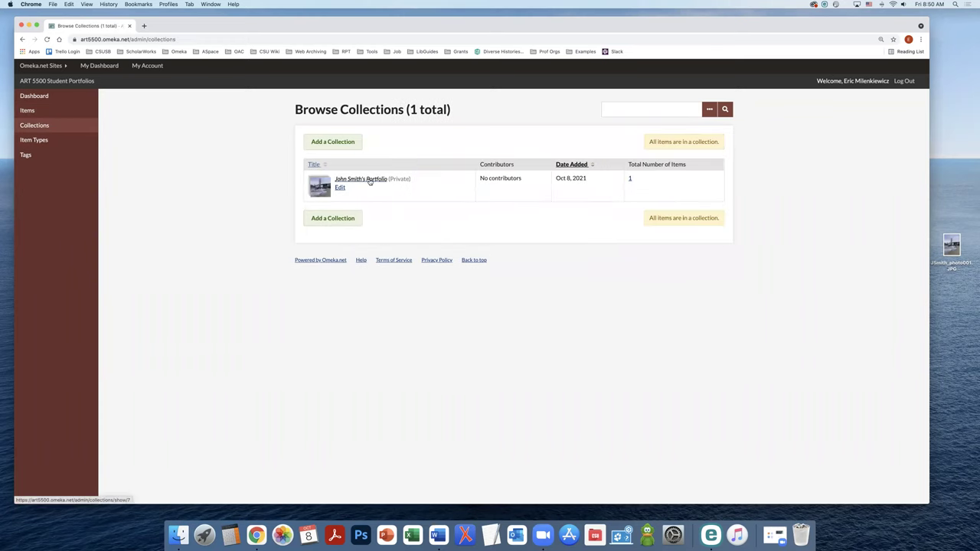
left_click(369, 180)
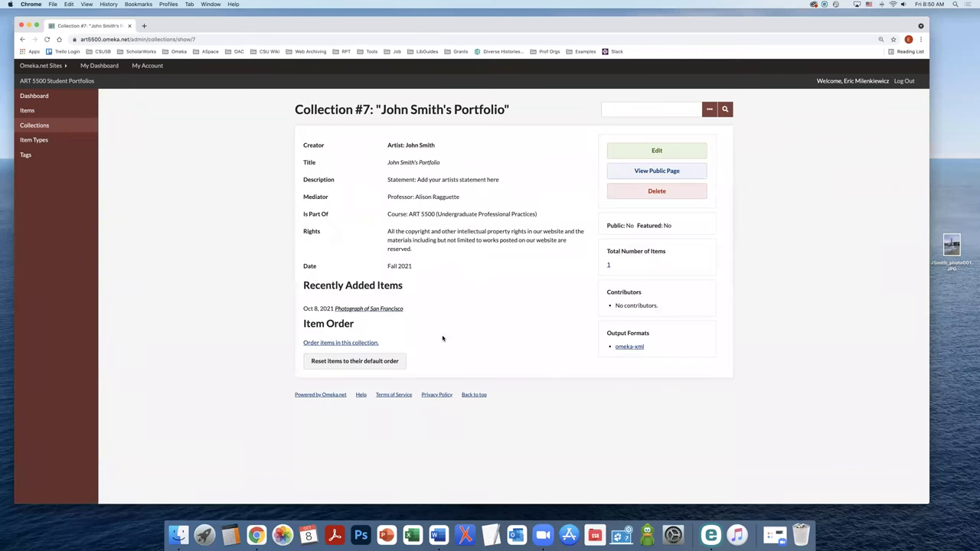